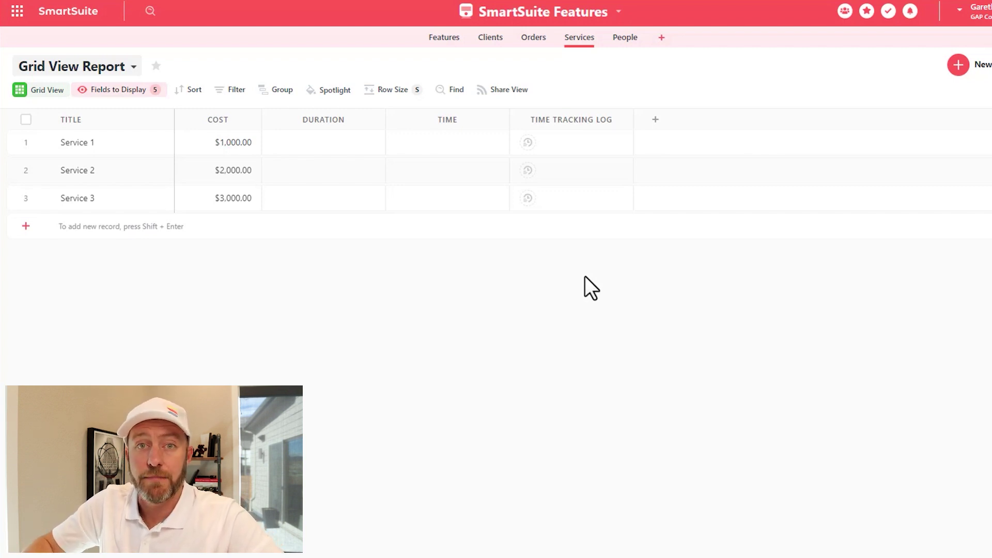
Keep the Duration field's display format on Standard (hours and minutes) and save the field settings
left_click(377, 120)
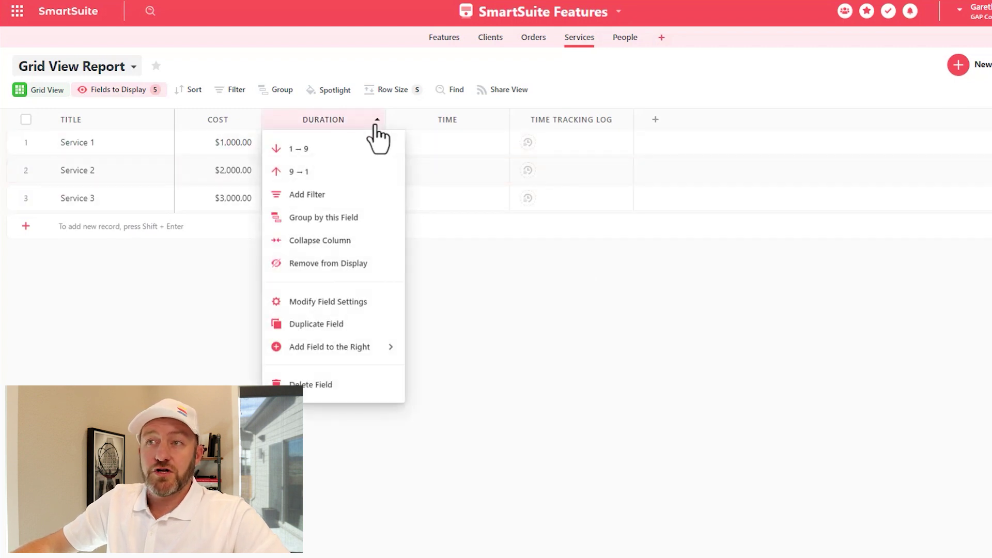
left_click(335, 301)
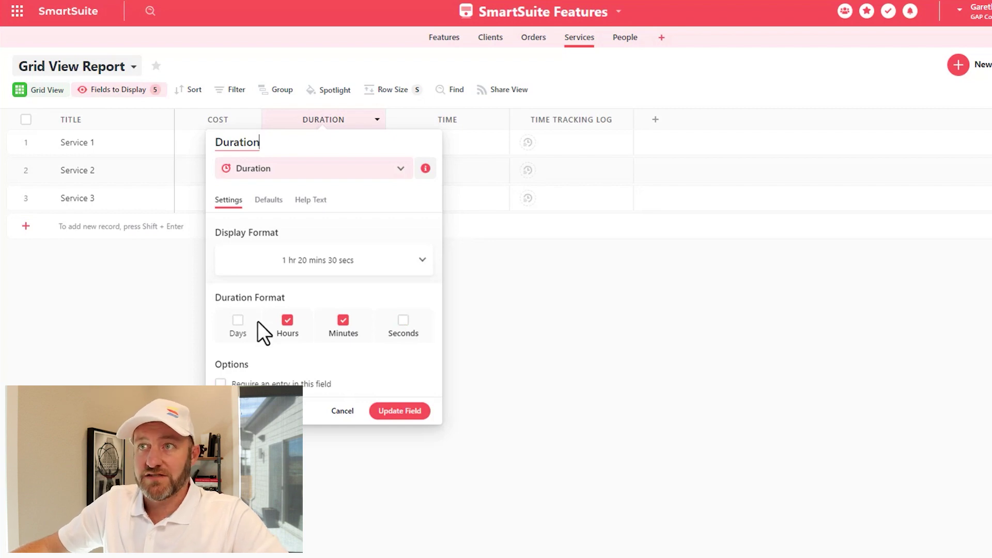
left_click(261, 269)
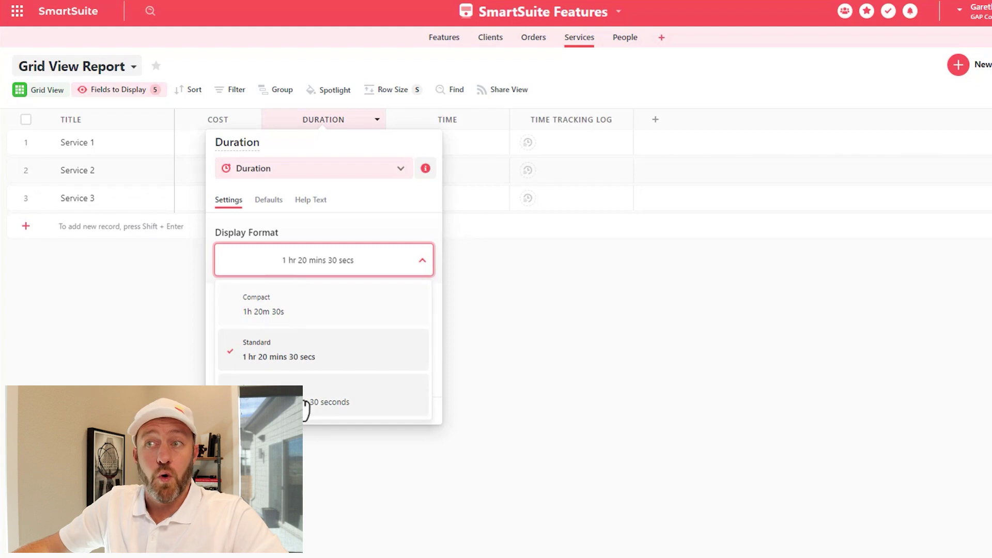
left_click(306, 351)
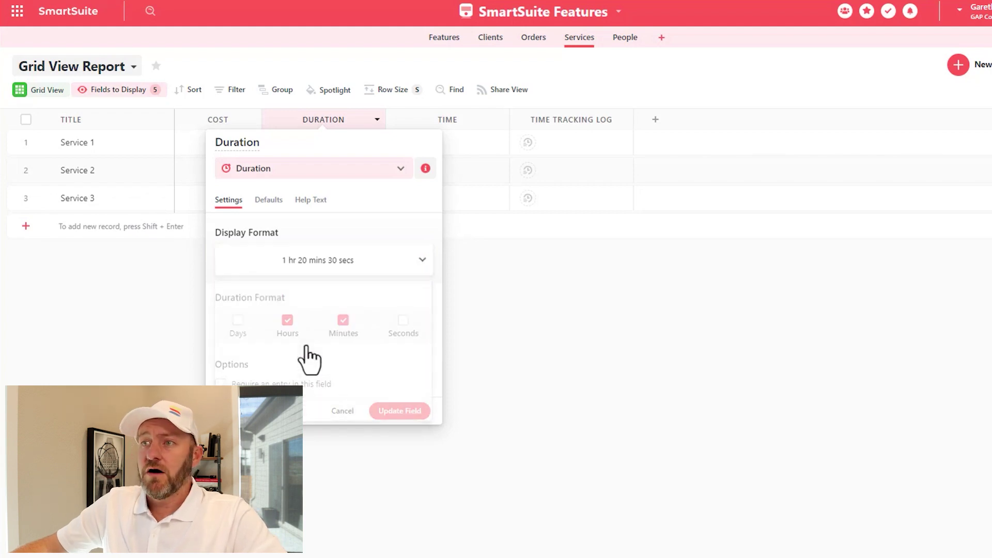
left_click(385, 412)
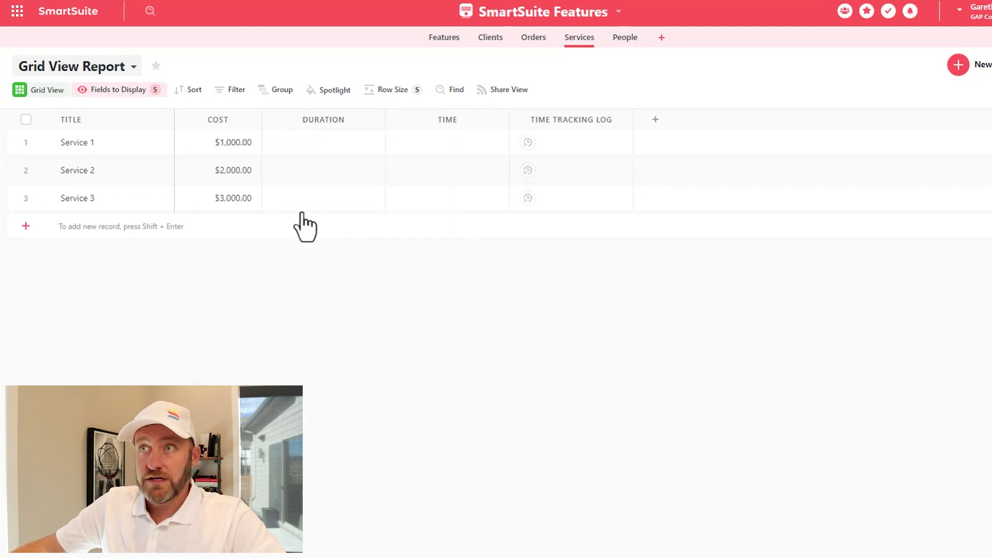
left_click(312, 138)
Enter durations of 1 hr 5 mins for Service 1 and 1 hr 15 mins for Service 2
left_click(311, 138)
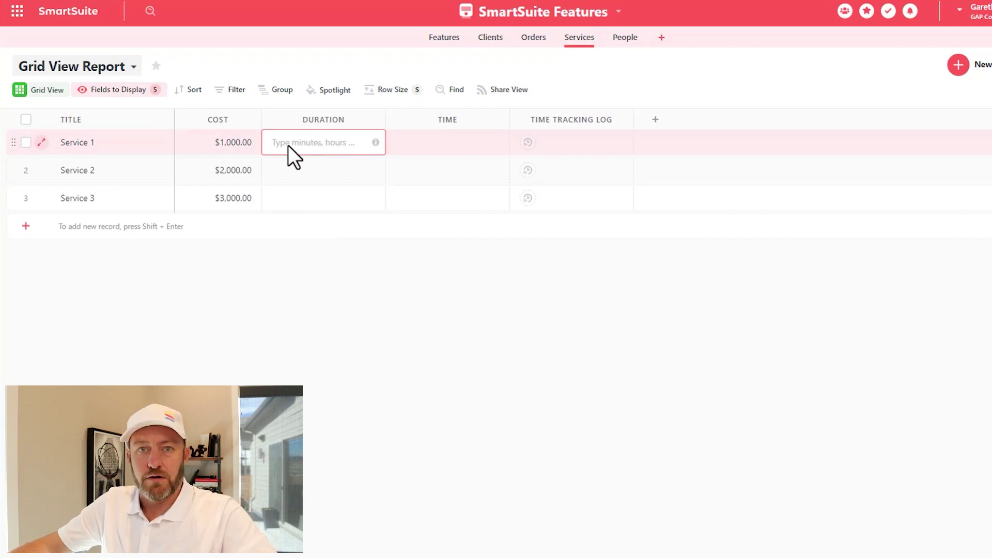
type("1h5m")
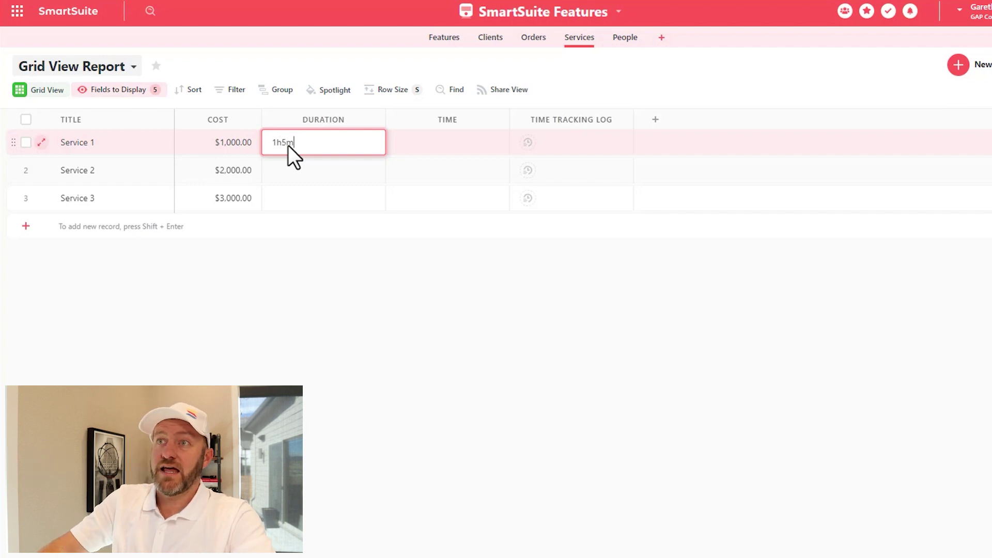
key("Return")
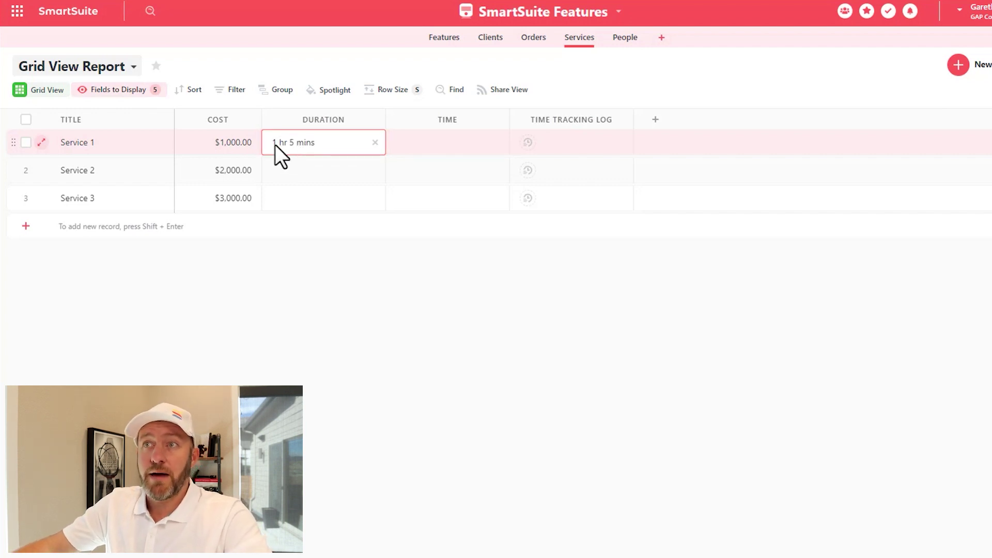
left_click(318, 161)
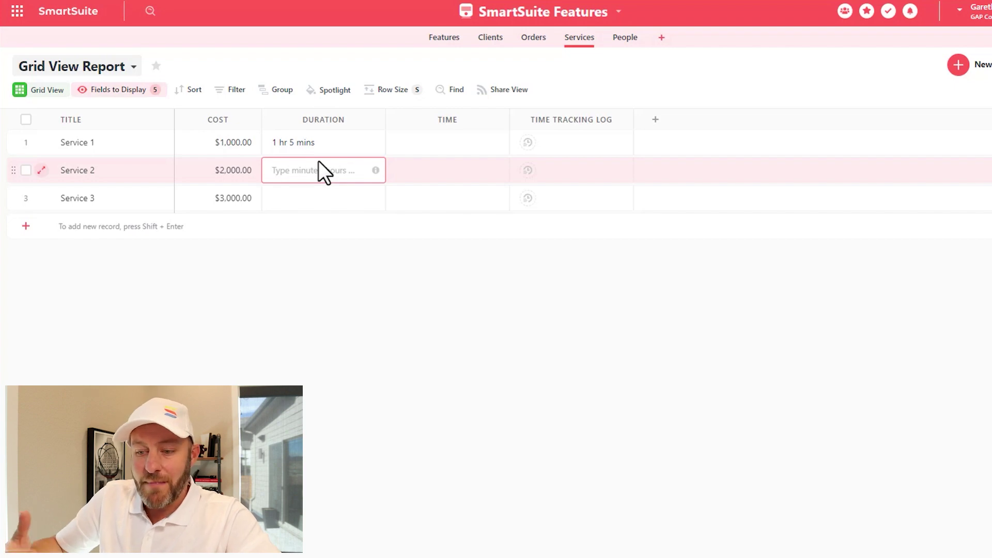
type("1h")
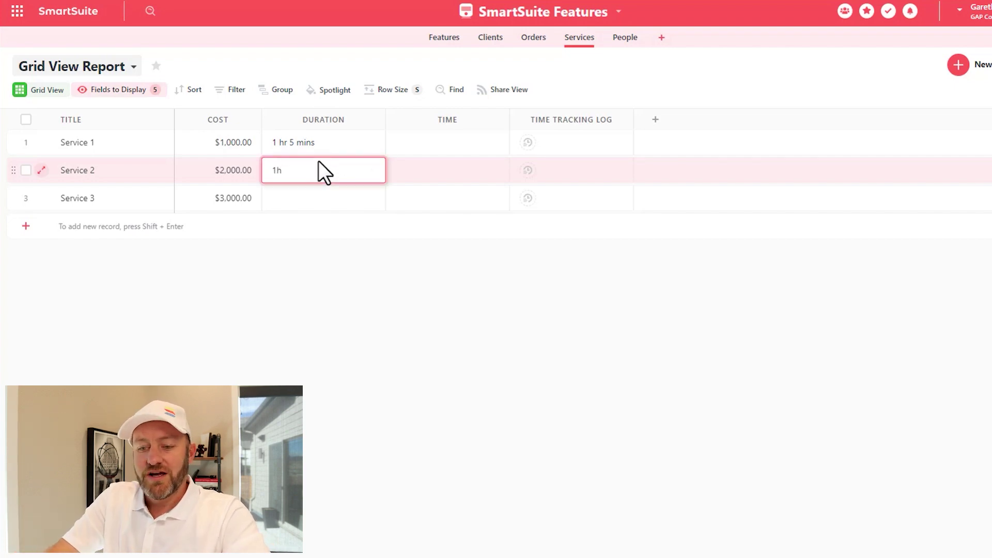
type("15m")
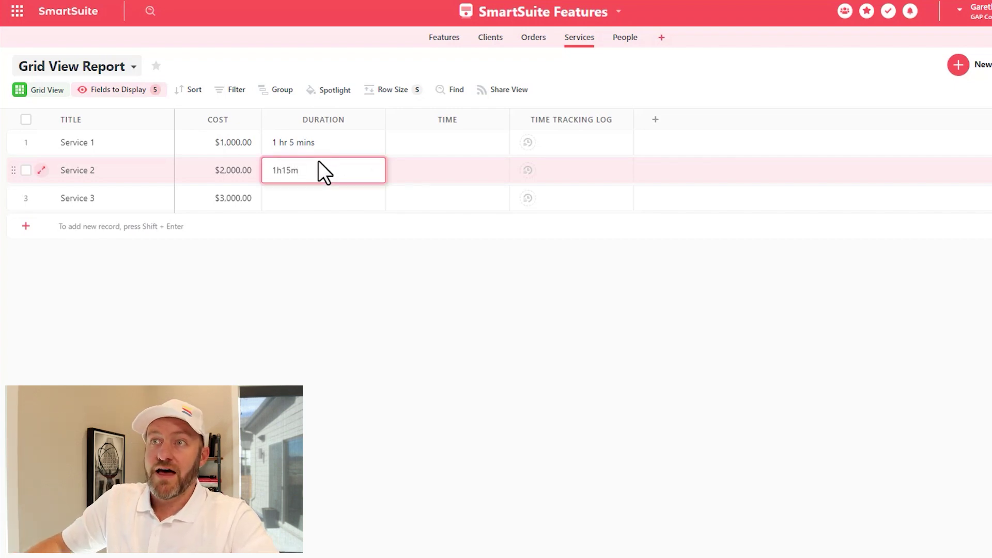
key("Return")
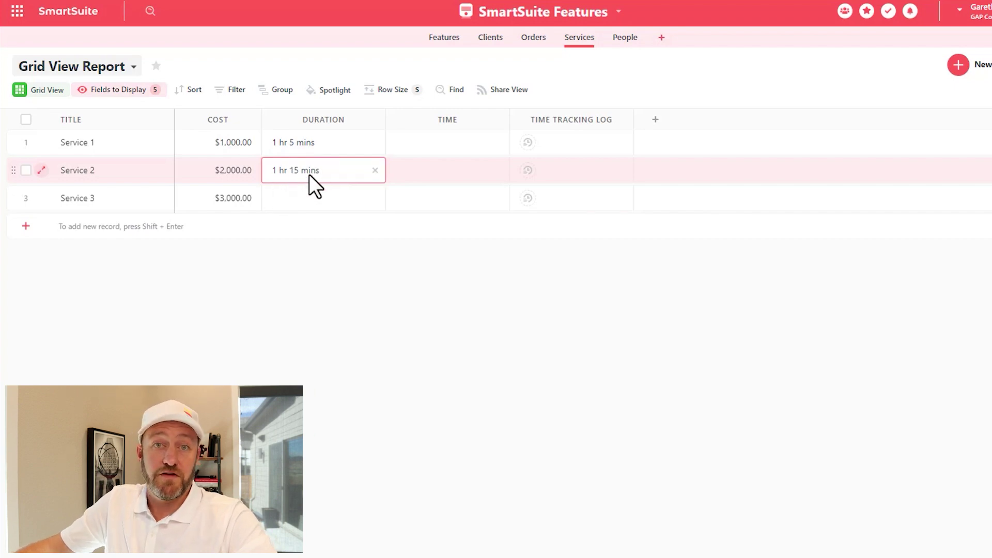
Add Days to the Duration field's display format and save the field settings
left_click(378, 119)
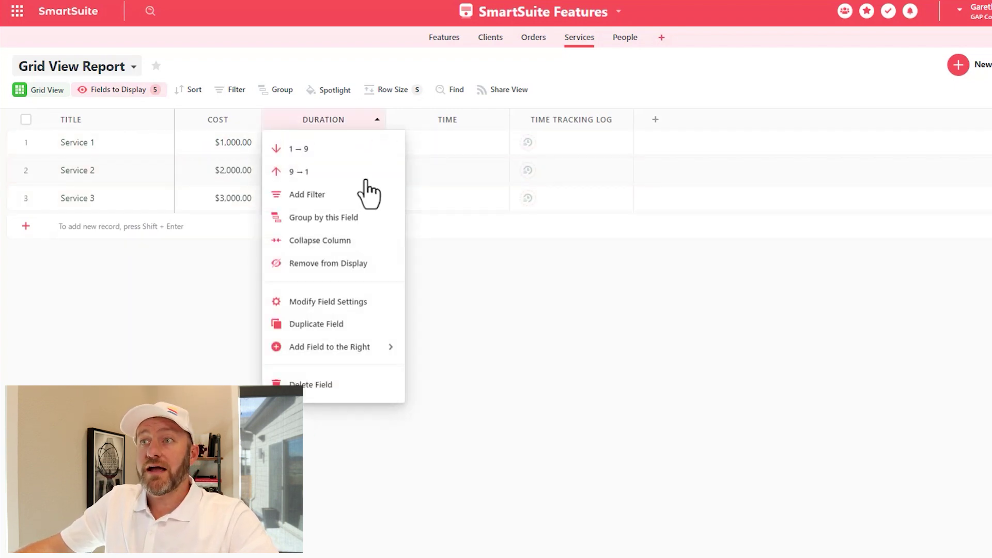
left_click(324, 305)
left_click(237, 320)
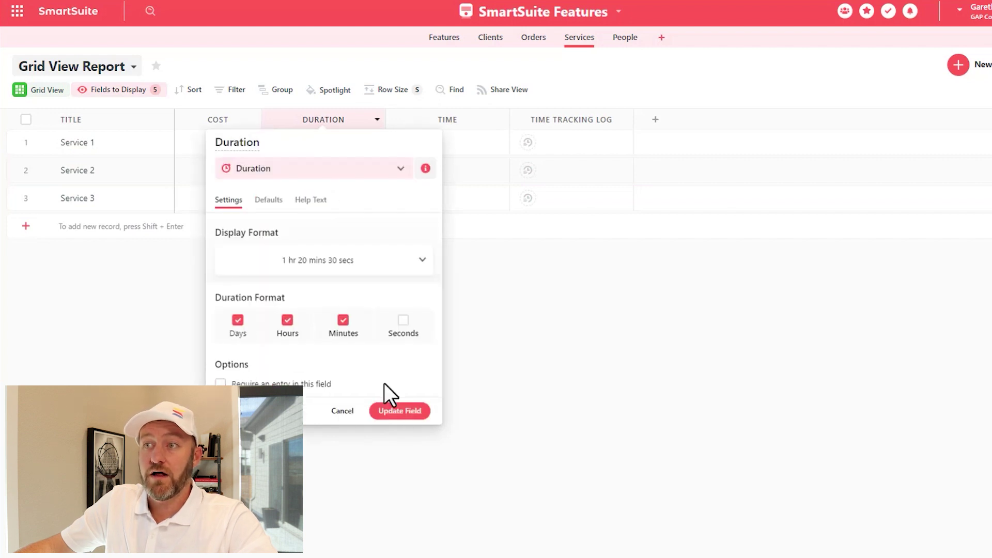
left_click(395, 411)
Give Service 3 a duration of 4 days (4d)
left_click(284, 197)
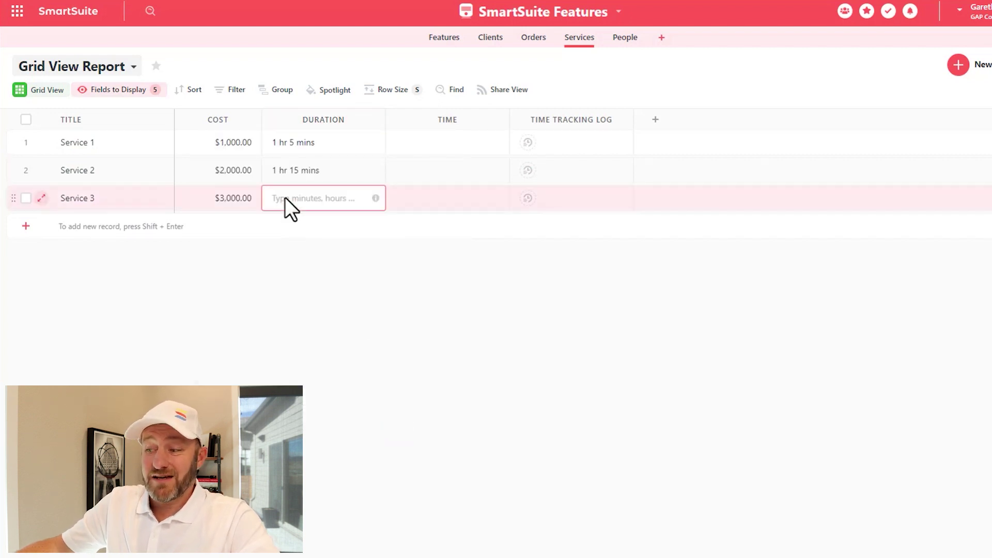
type("4d")
key("Return")
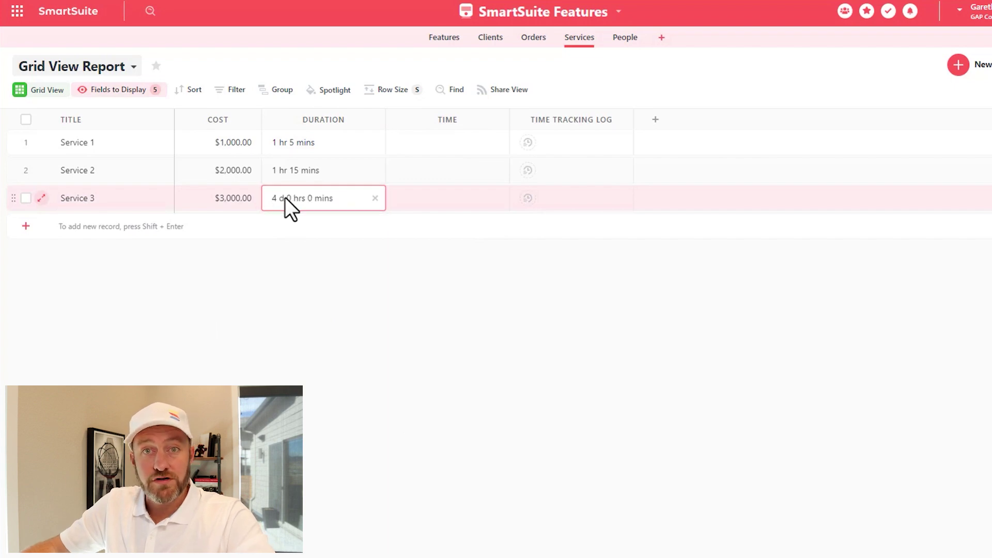
left_click(318, 340)
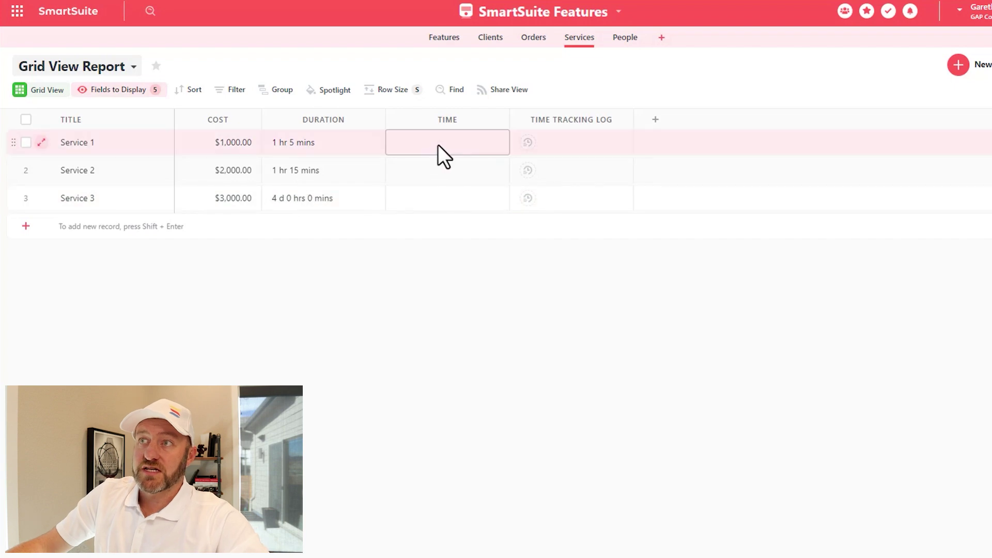
Save the Time field with its 12:56 PM-style format and open Service 1's list of times
left_click(501, 119)
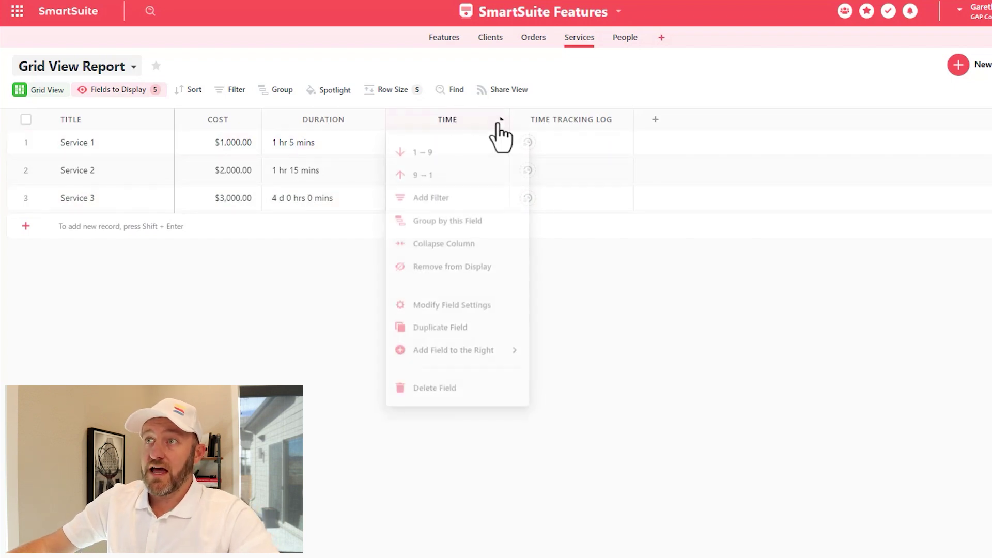
left_click(437, 302)
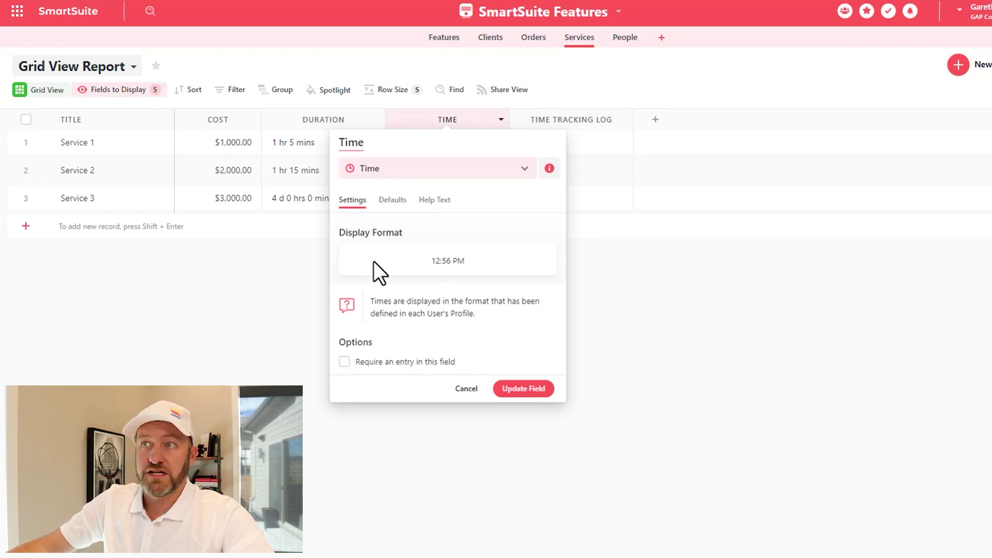
left_click(518, 390)
left_click(435, 147)
left_click(435, 146)
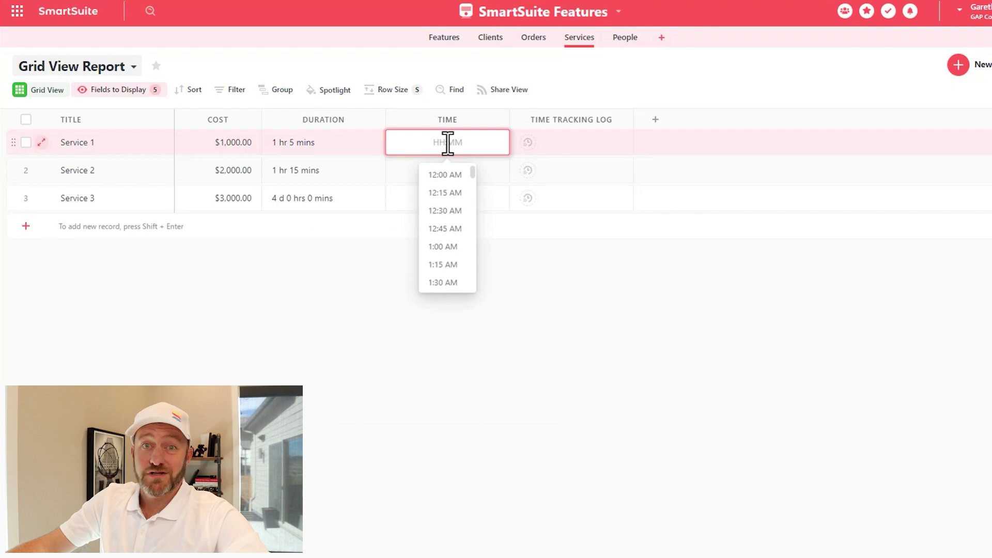
Pick 8:45 AM as Service 1's time from the list
scroll(454, 242, "down", 5)
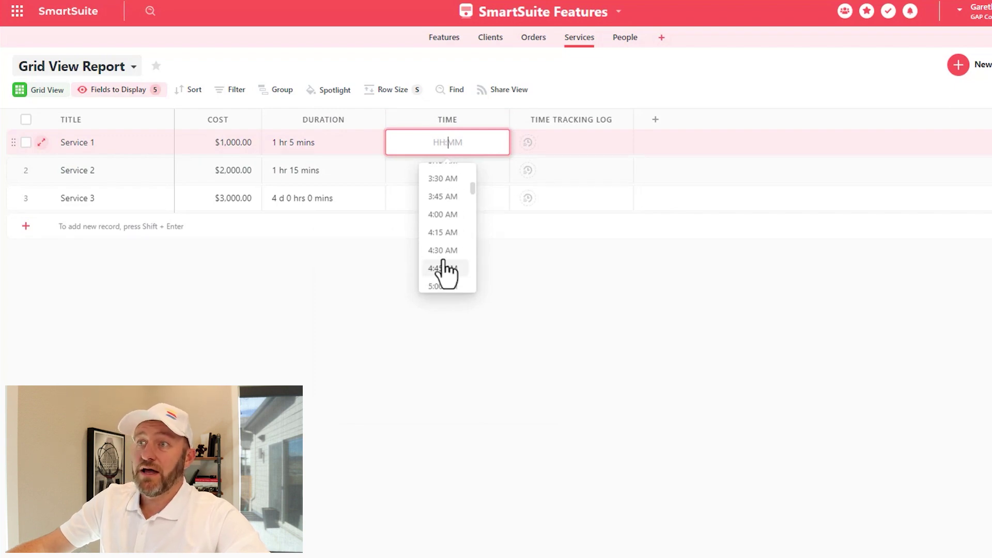
scroll(443, 261, "down", 5)
left_click(443, 259)
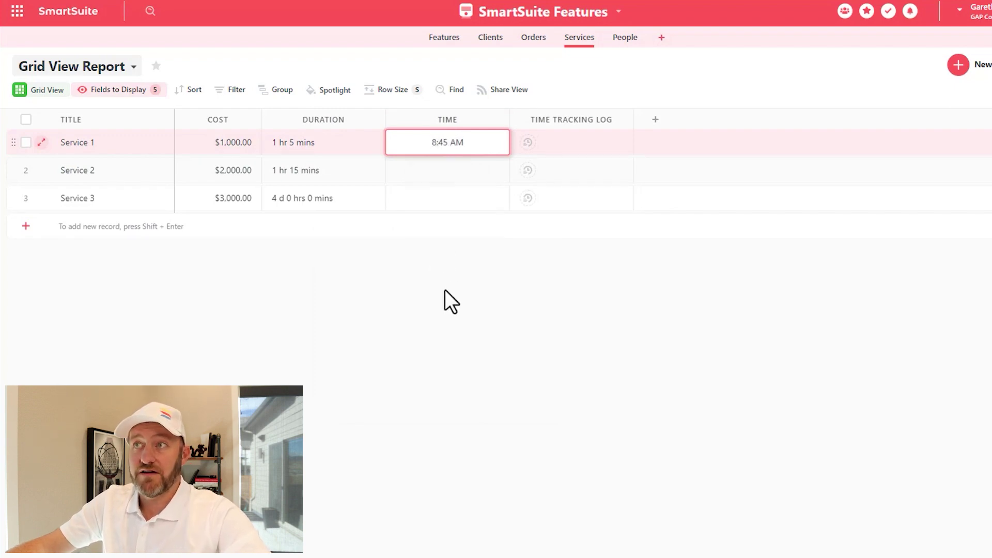
Set Service 2's time to 6:12 AM by choosing 6:00 AM and editing the minutes to 12
double_click(437, 170)
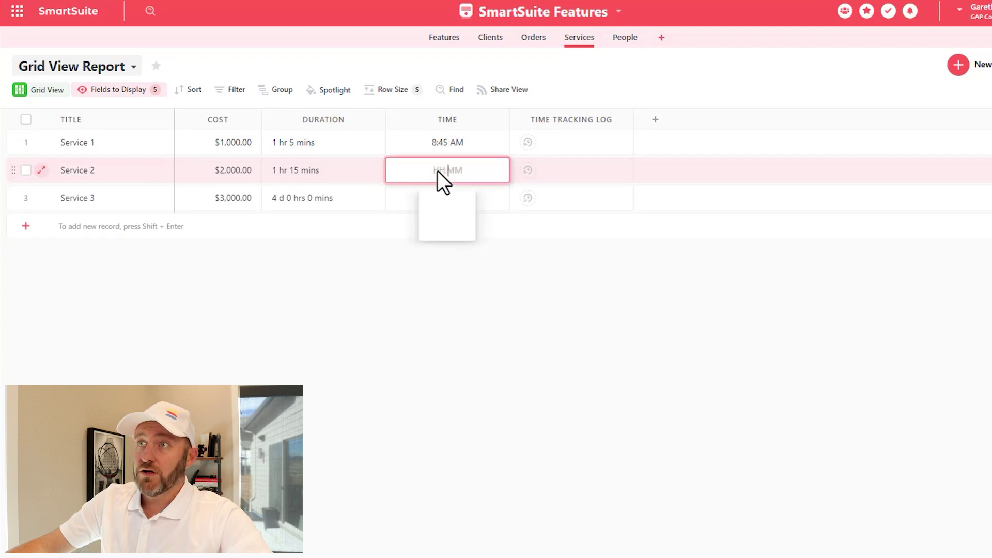
scroll(448, 295, "down", 6)
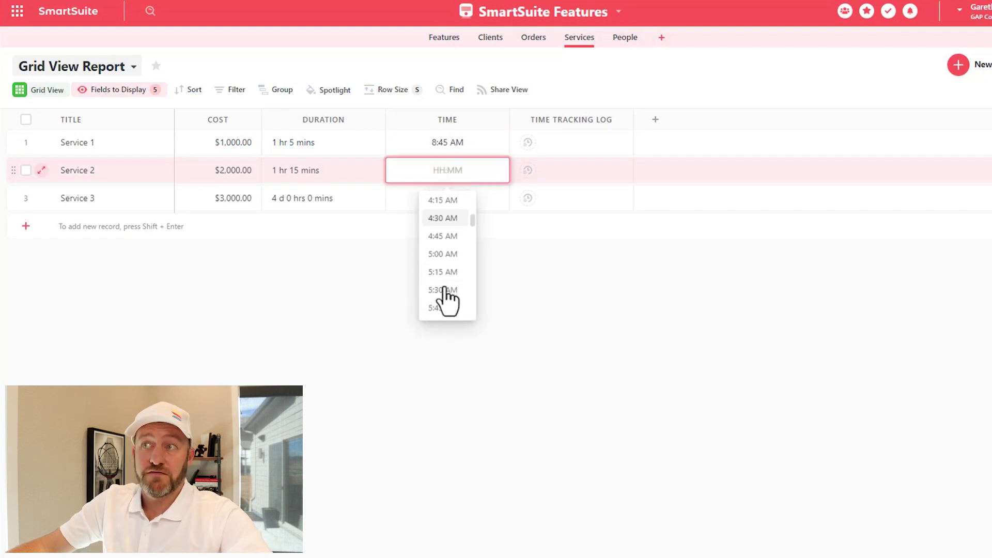
scroll(447, 299, "down", 2)
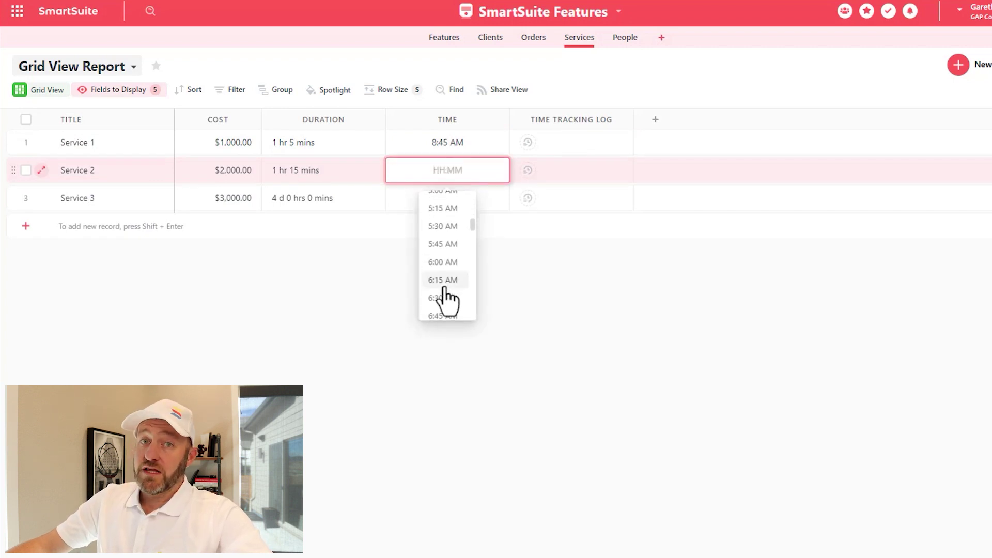
left_click(439, 262)
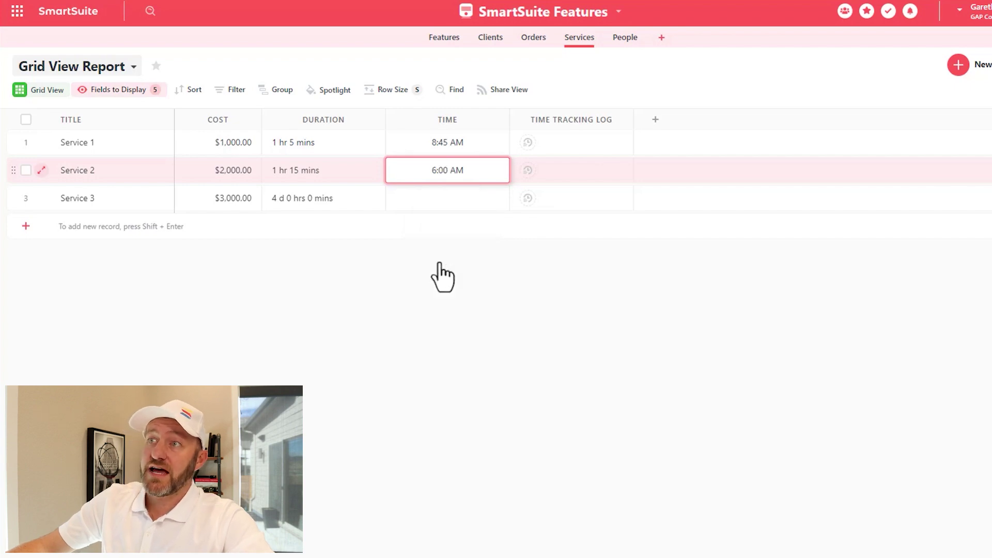
left_click(441, 169)
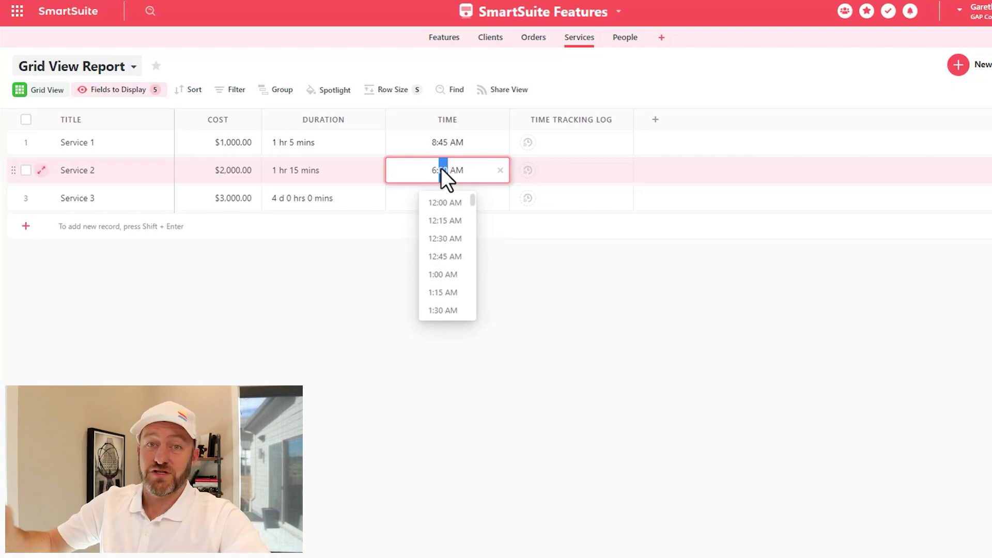
type("12")
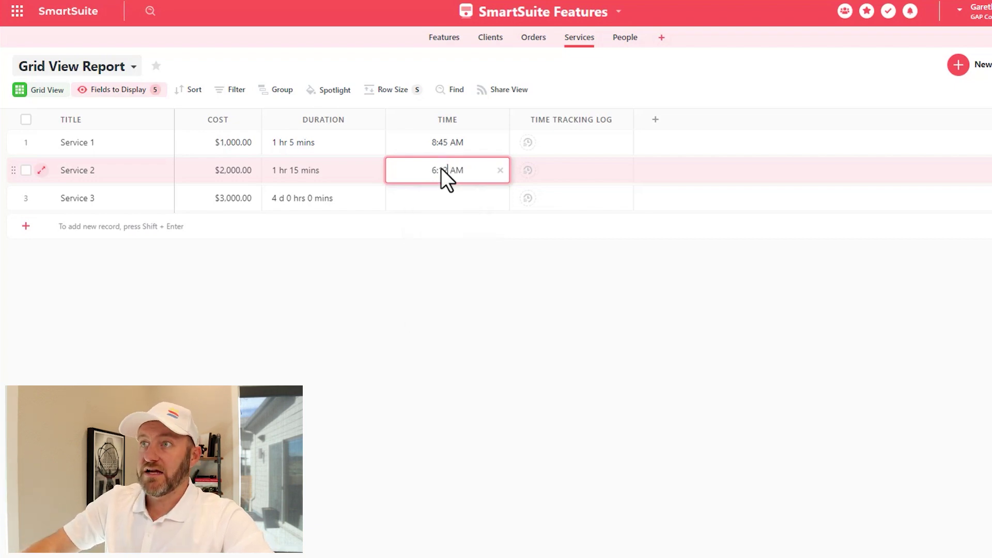
key("Return")
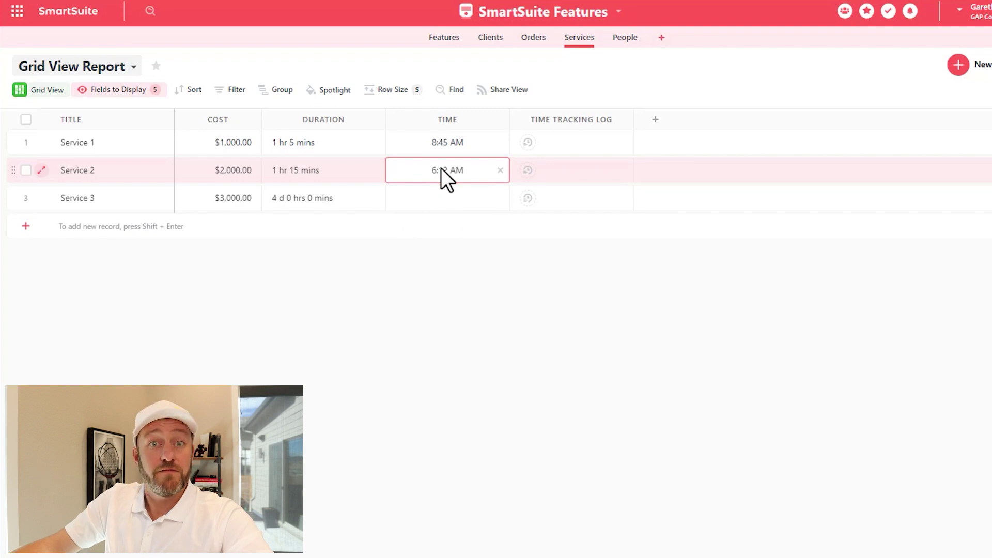
left_click(541, 230)
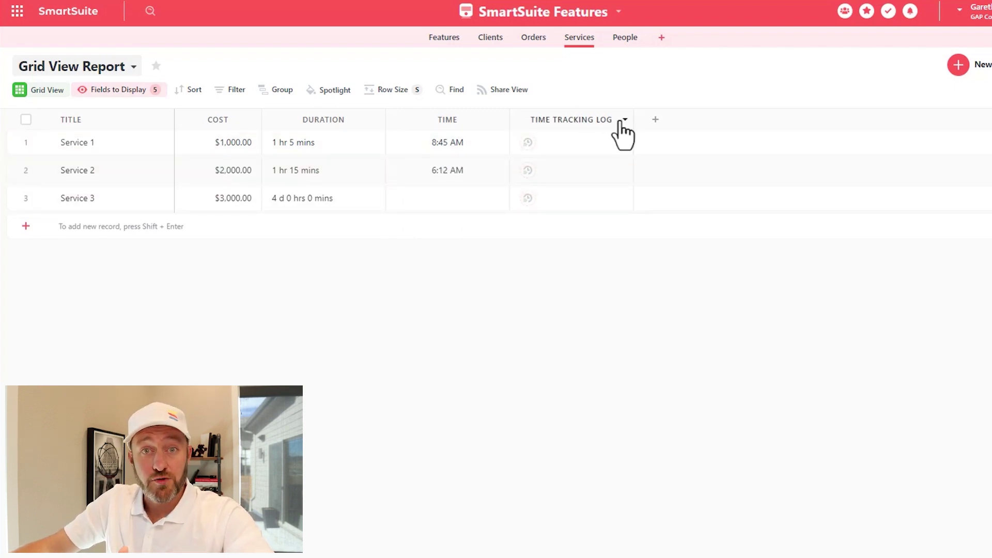
Switch the Time Tracking Log display format to Text (1h 20m style) and save the field
left_click(622, 122)
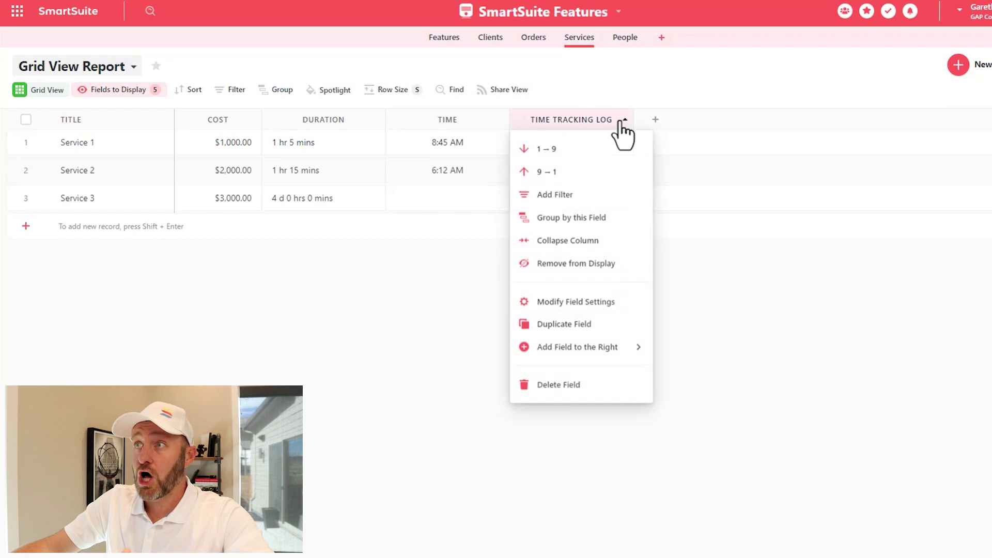
left_click(584, 303)
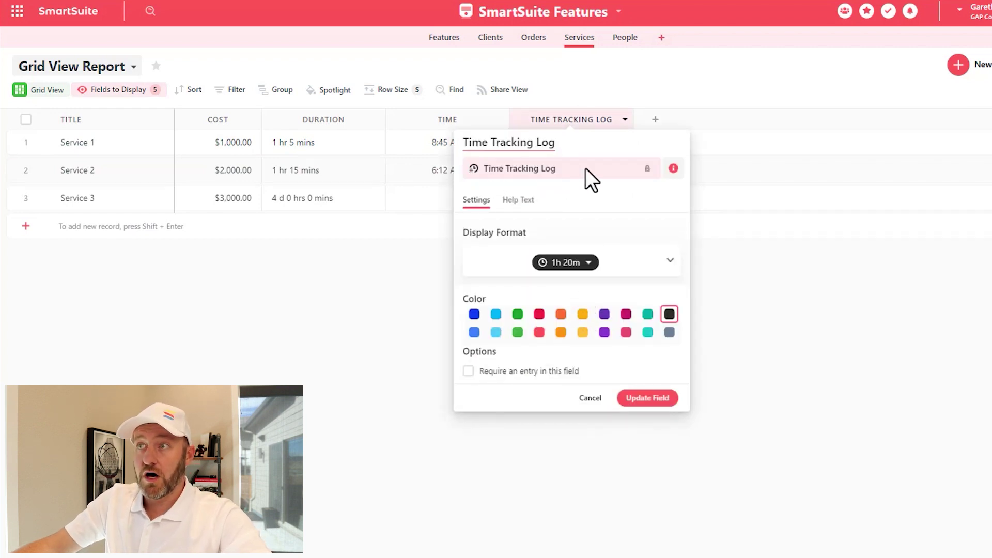
left_click(559, 265)
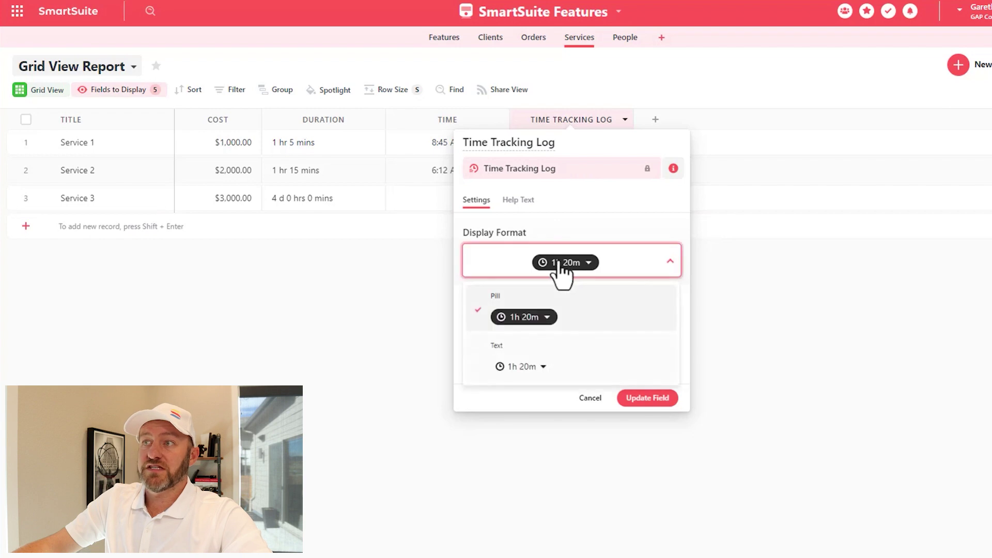
left_click(519, 365)
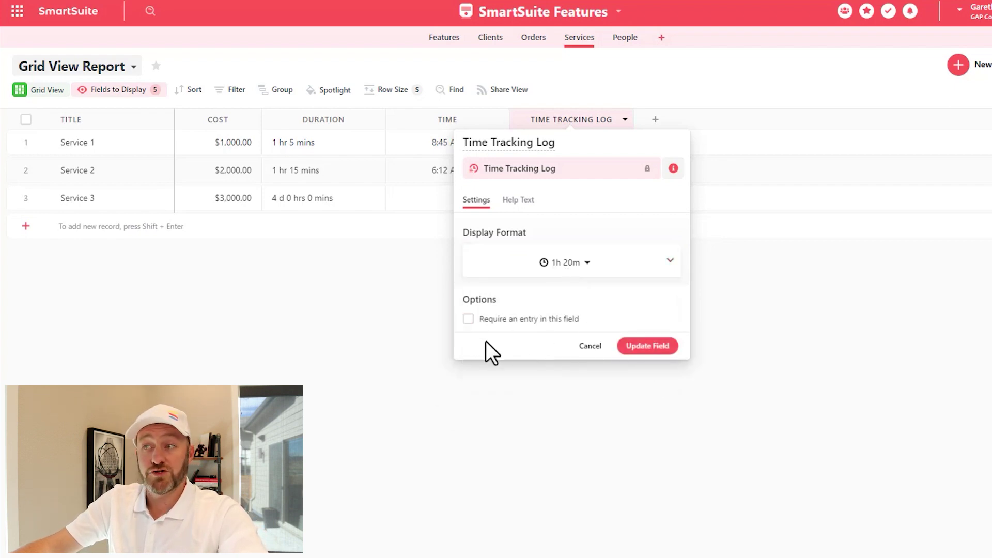
left_click(635, 349)
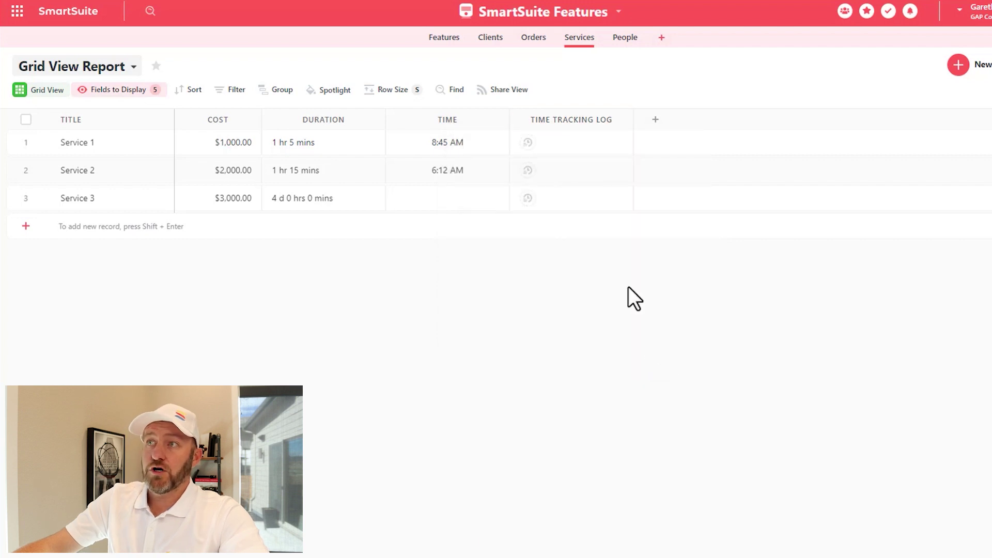
left_click(527, 149)
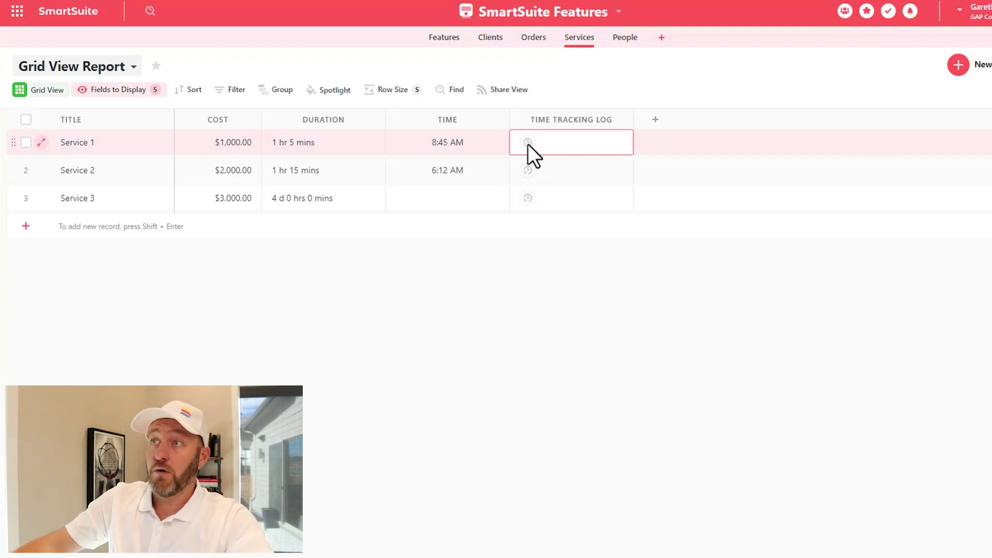
Log a 1h 5m time entry for Service 1 dated November 5, 2022
left_click(528, 144)
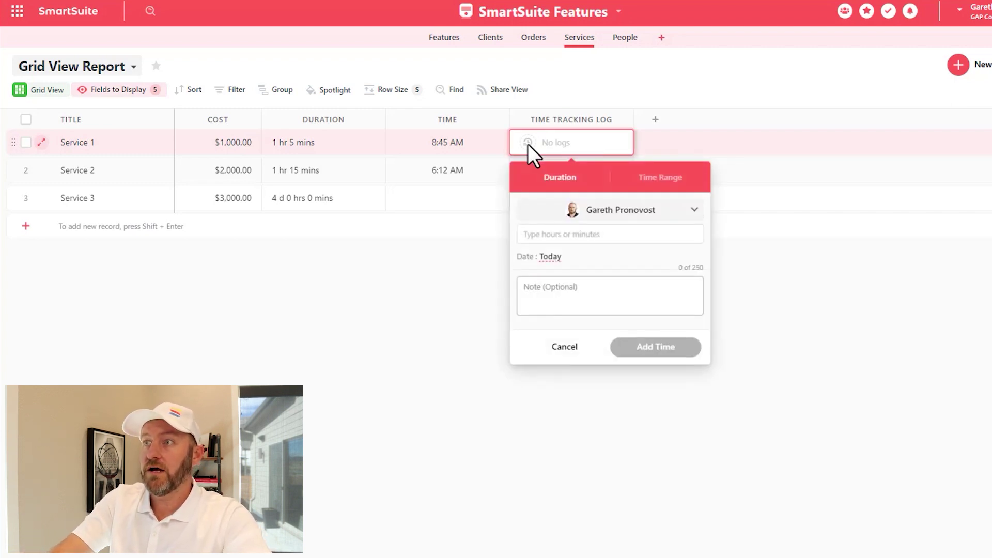
left_click(566, 234)
type("1")
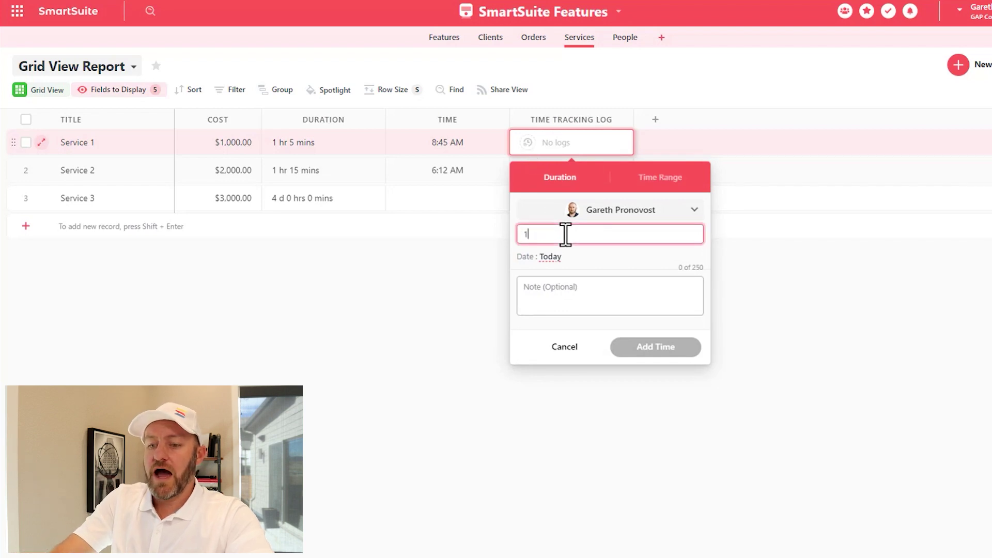
type("h5m")
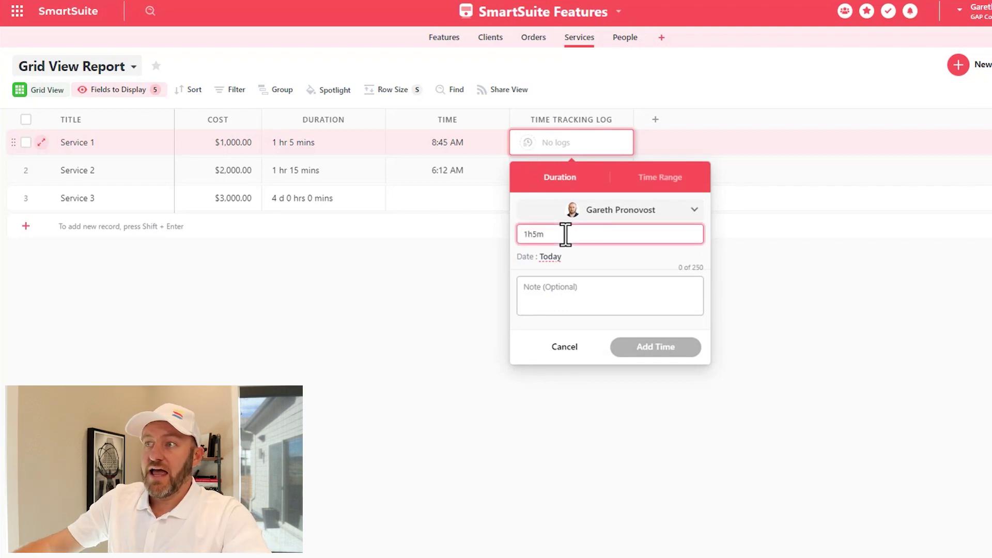
key("Tab")
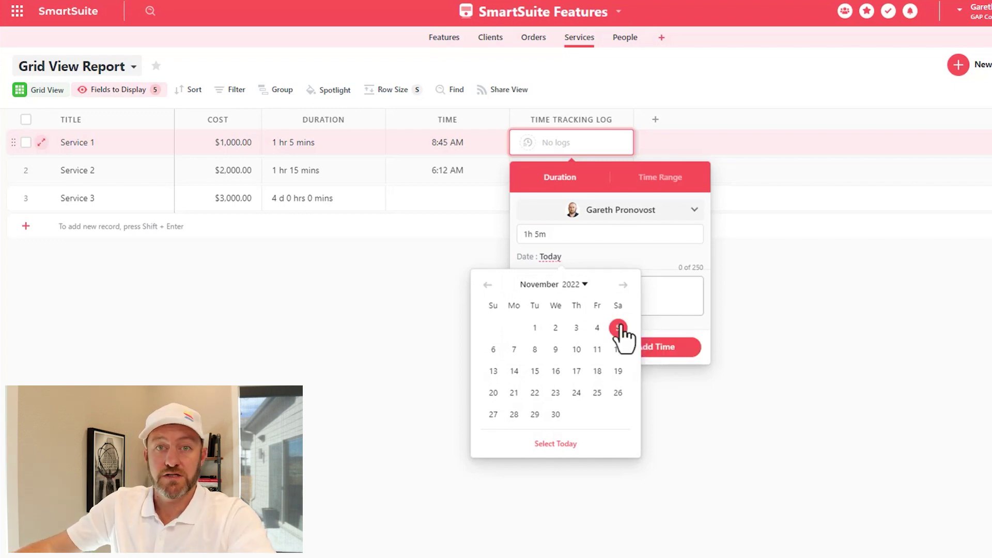
left_click(658, 341)
left_click(655, 356)
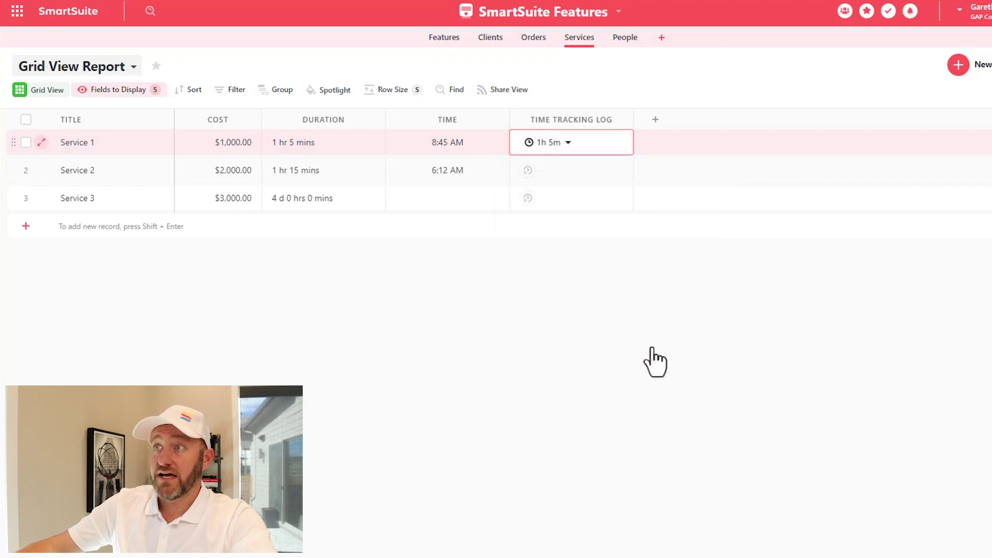
left_click(723, 307)
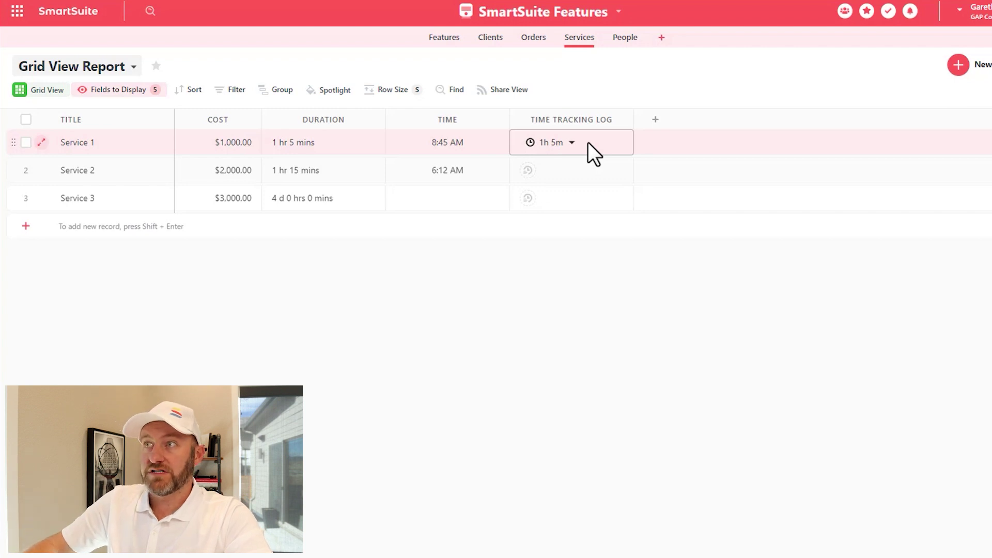
Add a 2h entry dated November 5 to Service 1's time log, bringing the total to 3h 5m
left_click(588, 142)
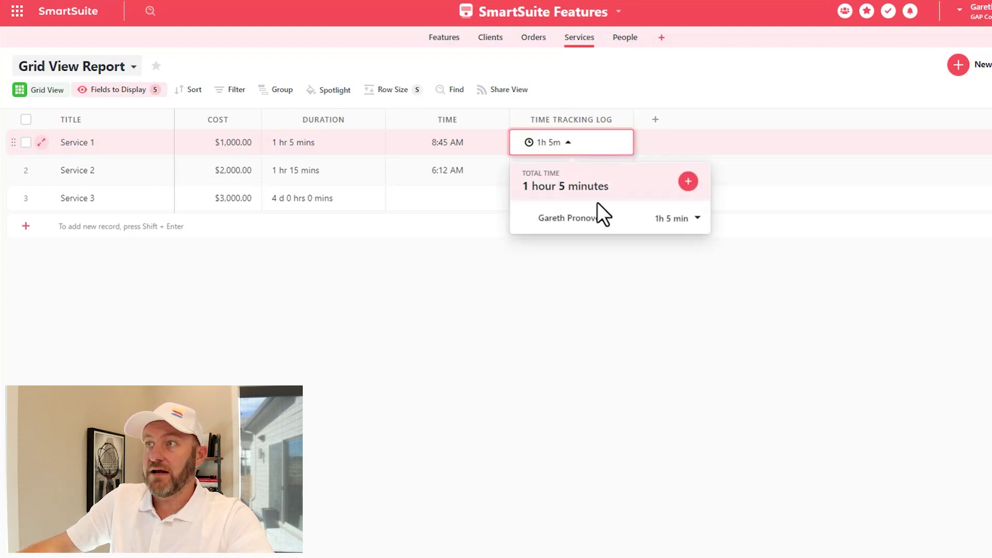
left_click(688, 181)
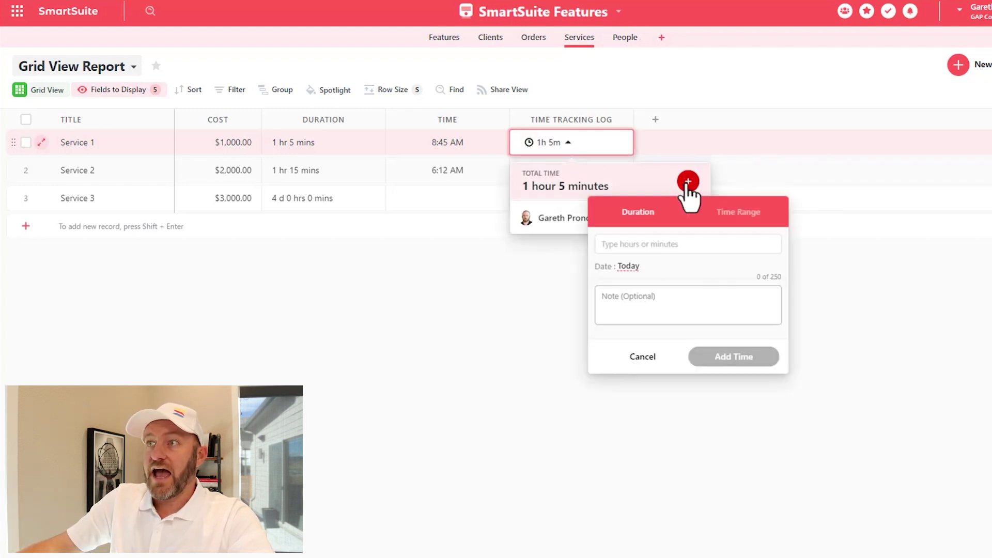
left_click(649, 243)
type("2h")
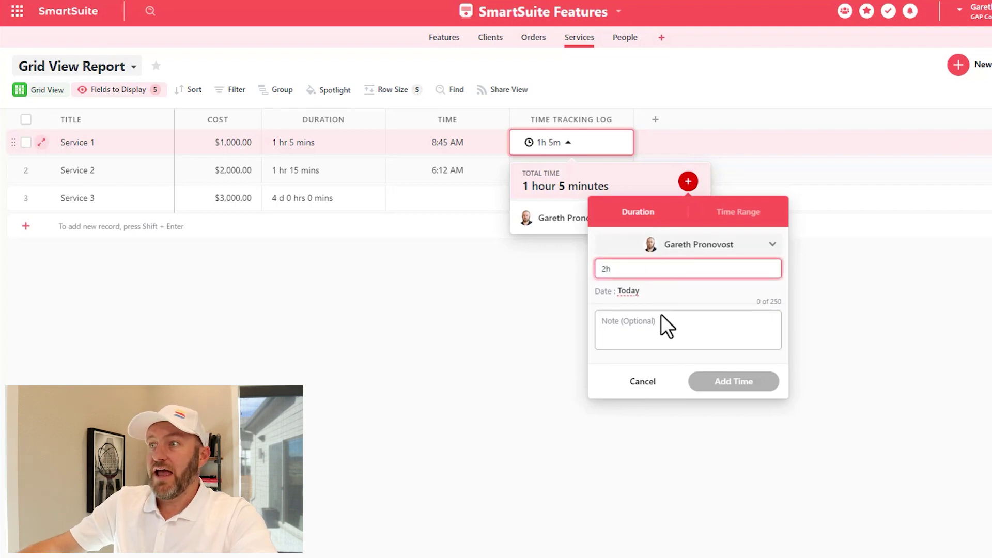
left_click(653, 294)
left_click(696, 362)
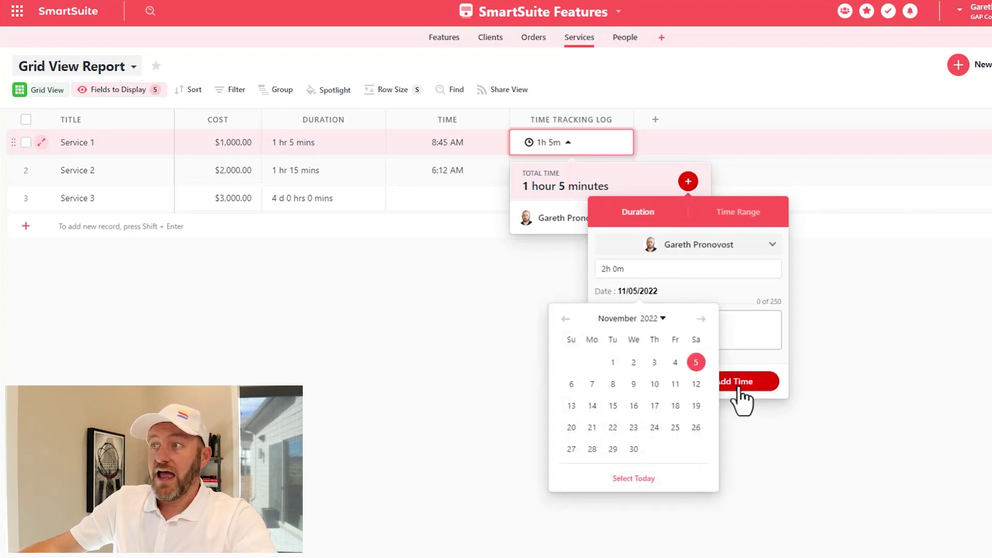
left_click(739, 387)
left_click(737, 386)
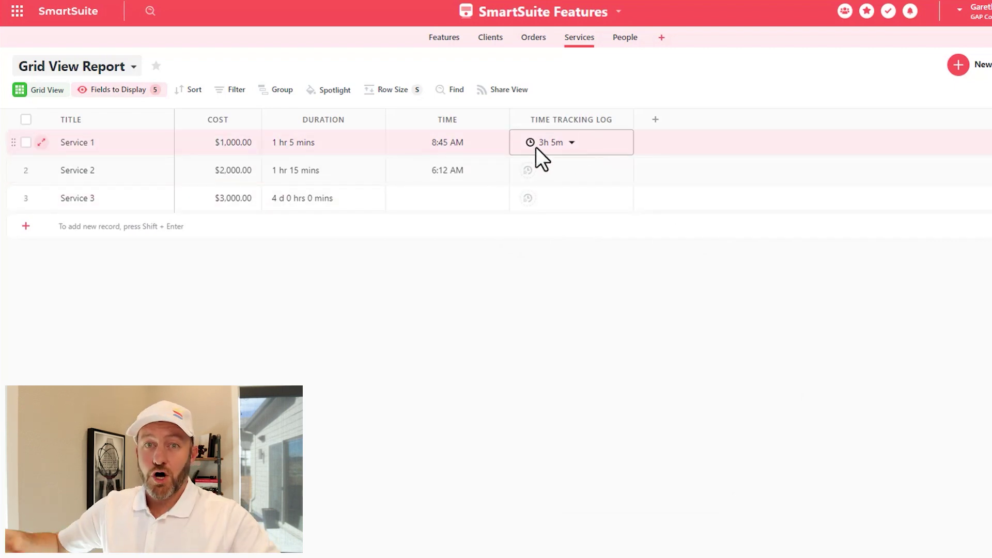
double_click(597, 147)
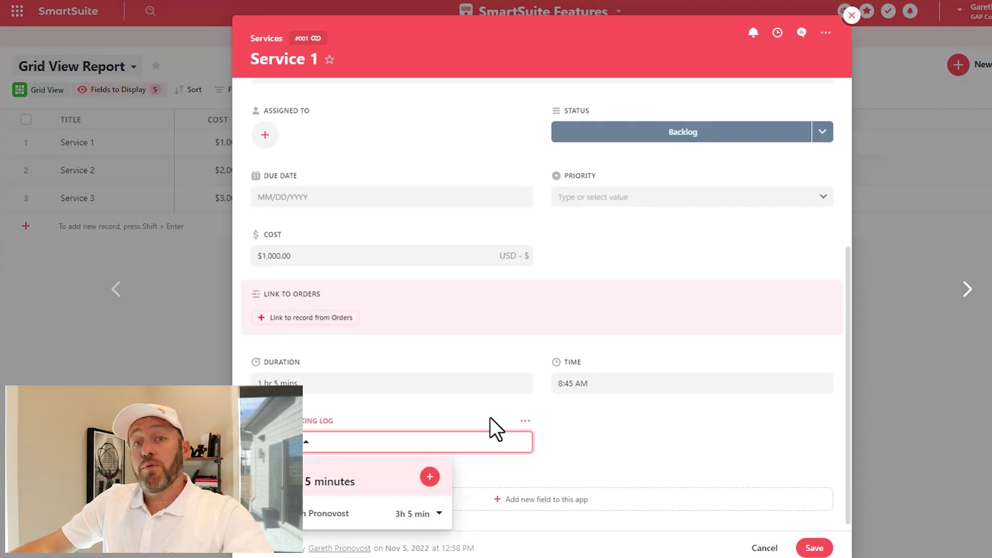
Expand Service 1's time log to confirm the 1h 5m and 2h 0m entries
left_click(439, 514)
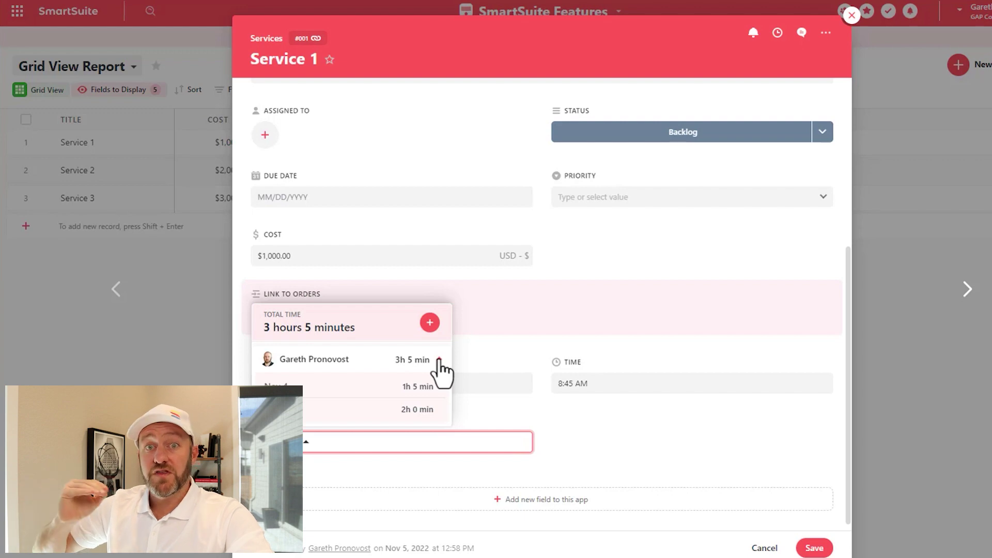
left_click(571, 445)
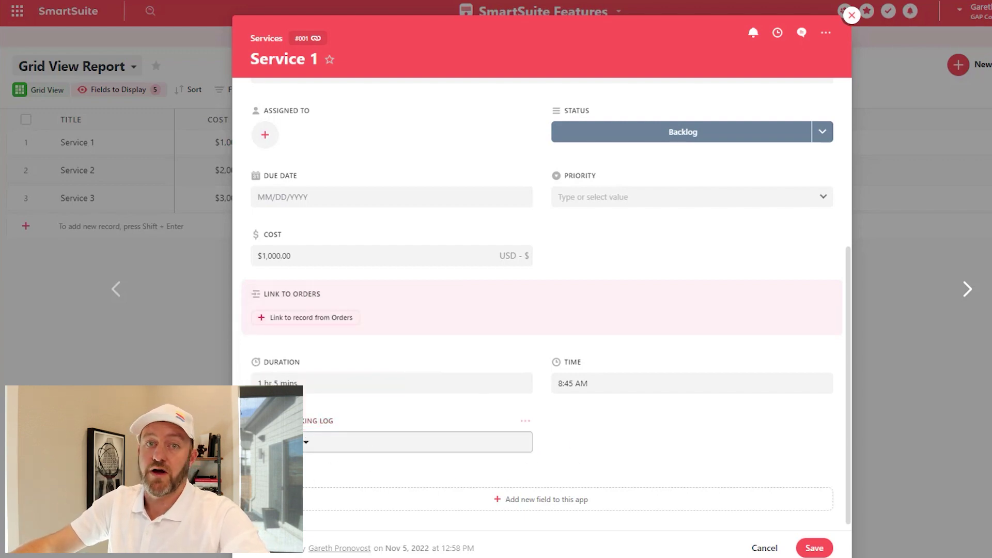